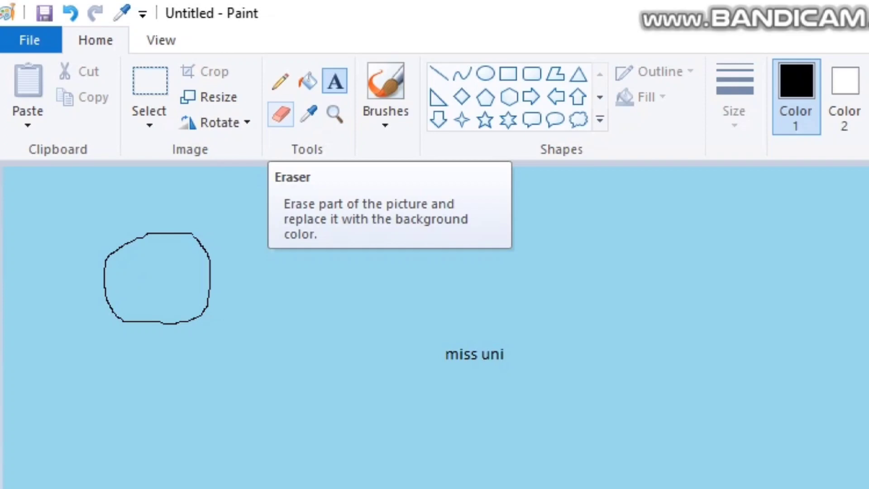
# - Set Color 2 to light turquoise and erase part of the freehand circle's outline with the Eraser
pyautogui.click(280, 115)
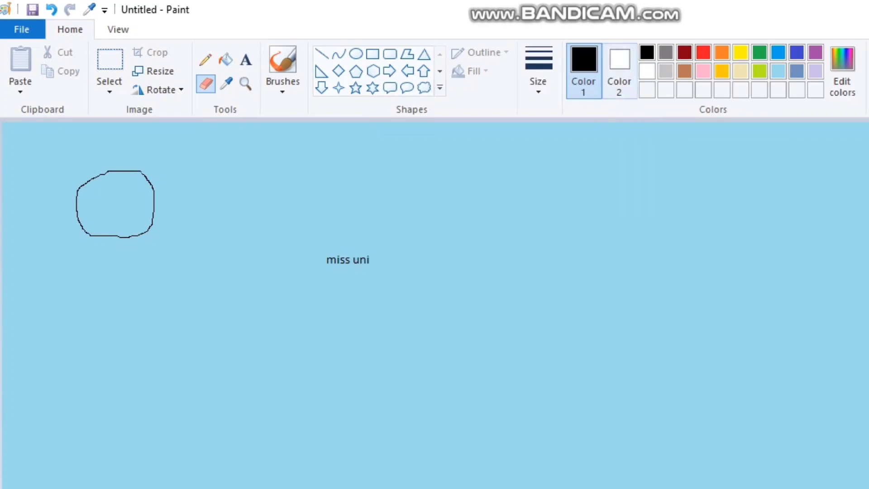
pyautogui.click(619, 70)
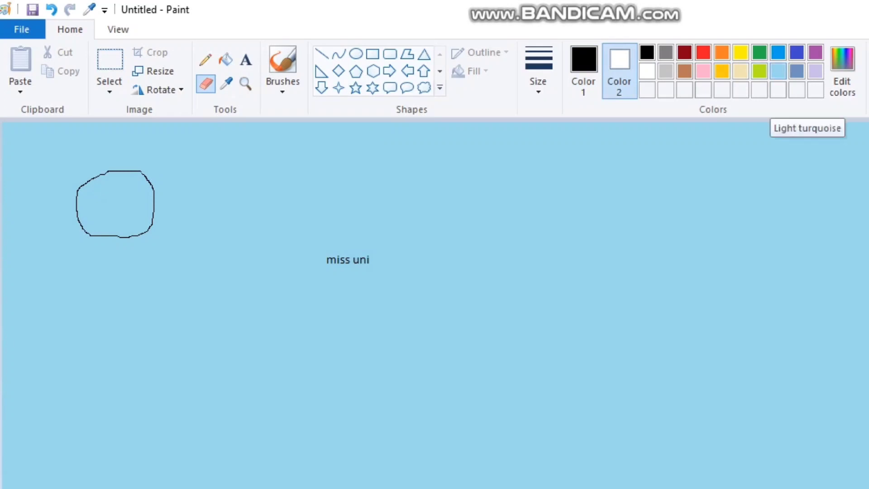
pyautogui.click(777, 71)
pyautogui.moveTo(118, 190)
pyautogui.mouseDown()
pyautogui.moveTo(109, 163)
pyautogui.moveTo(59, 198)
pyautogui.moveTo(57, 212)
pyautogui.moveTo(107, 160)
pyautogui.moveTo(88, 180)
pyautogui.moveTo(122, 159)
pyautogui.moveTo(118, 186)
pyautogui.moveTo(169, 196)
pyautogui.moveTo(155, 200)
pyautogui.moveTo(154, 182)
pyautogui.moveTo(153, 234)
pyautogui.moveTo(128, 226)
pyautogui.moveTo(123, 234)
pyautogui.moveTo(147, 228)
pyautogui.mouseUp()
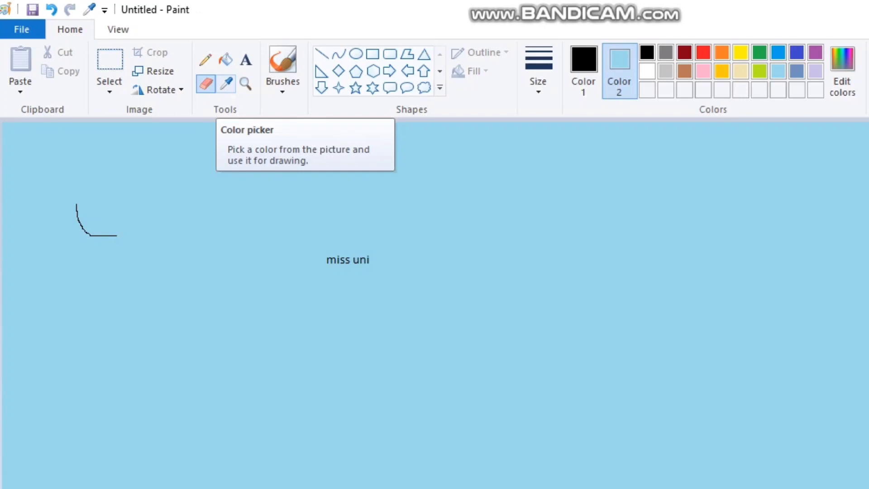
# - Open the picture pp-removebg-preview from the Downloads folder, without saving the current drawing
pyautogui.click(22, 29)
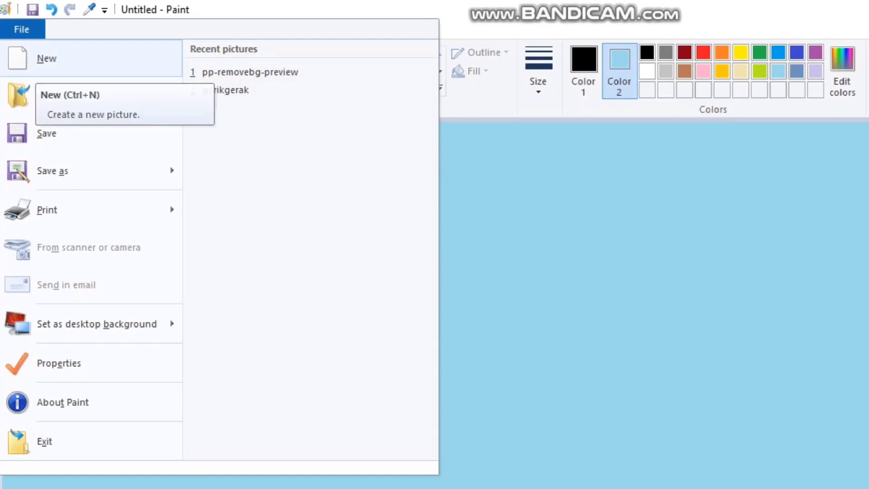
pyautogui.press('Escape')
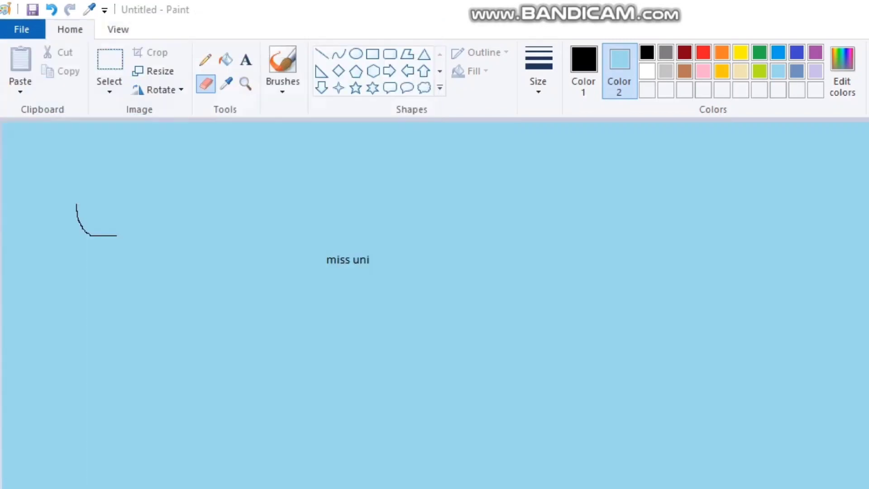
pyautogui.scroll(-5, 557, 278)
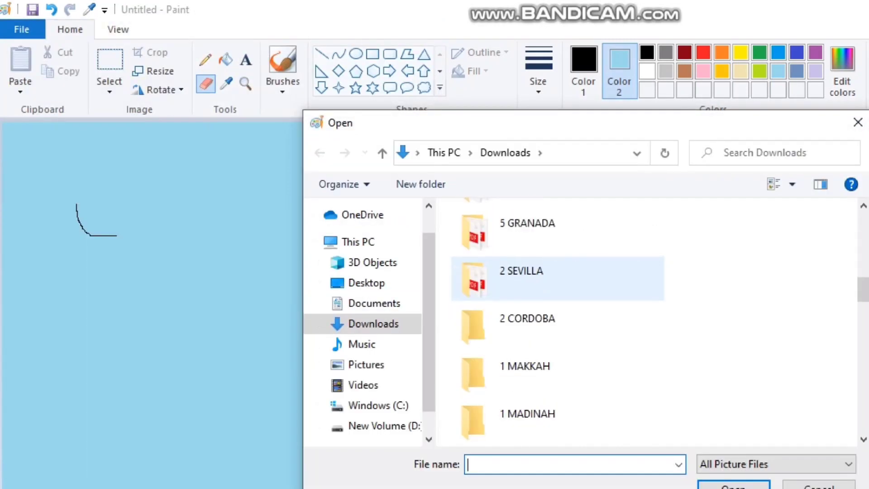
pyautogui.scroll(-10, 557, 278)
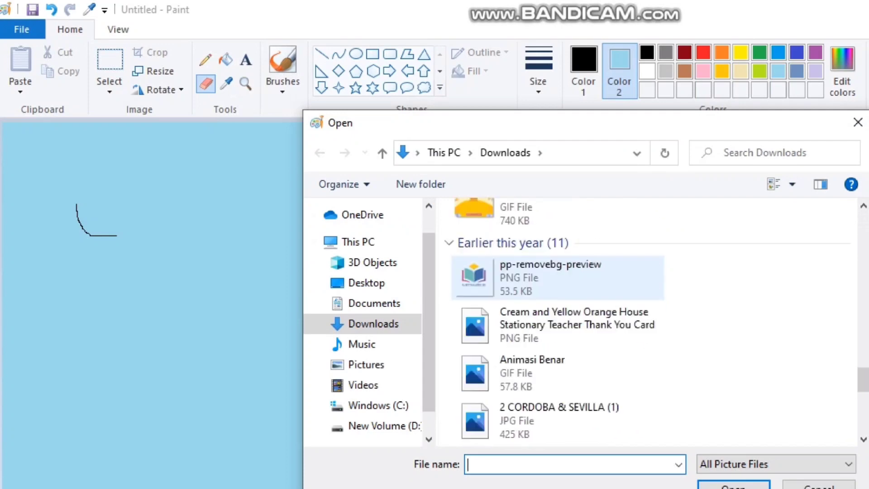
pyautogui.click(556, 278)
pyautogui.press('Return')
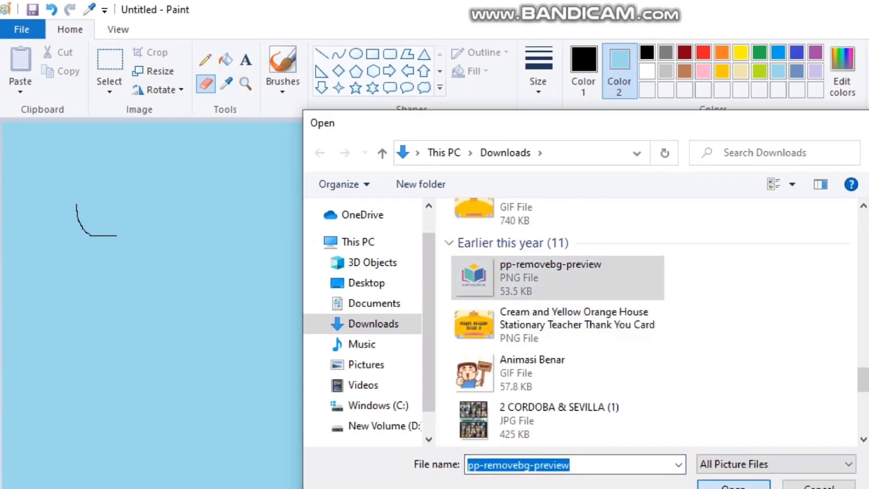
pyautogui.press('Tab')
pyautogui.press('Return')
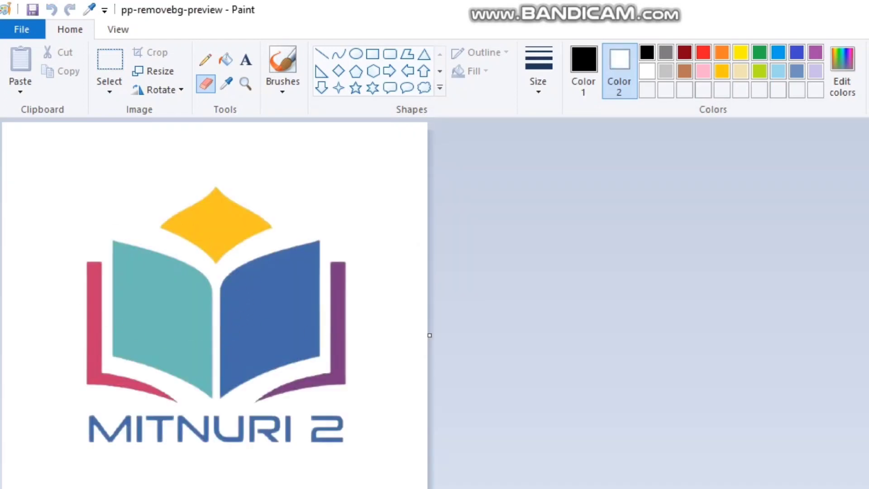
# - Sample the purple of the logo's vertical bar with the Color picker, followed by the yellow of its diamond
pyautogui.click(226, 83)
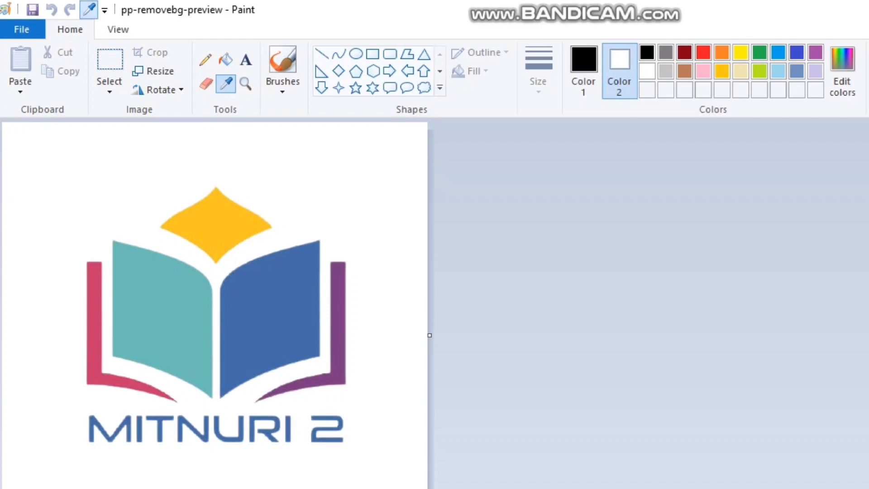
pyautogui.click(340, 279)
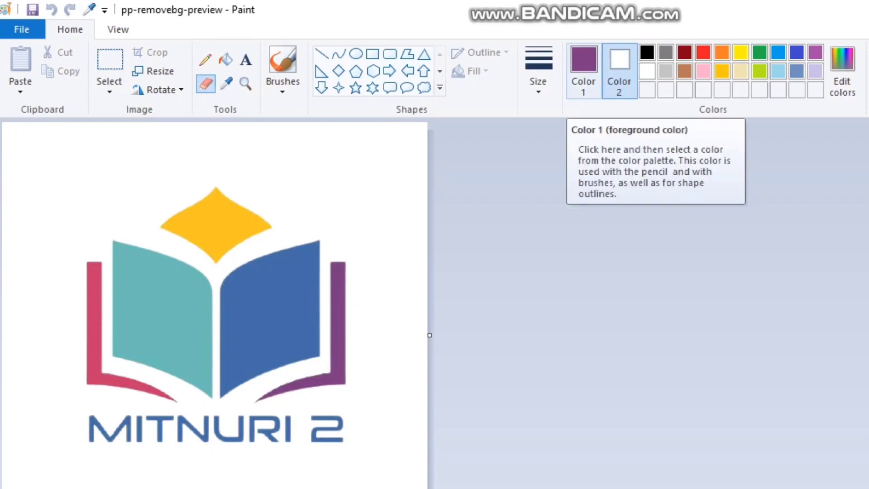
pyautogui.click(89, 9)
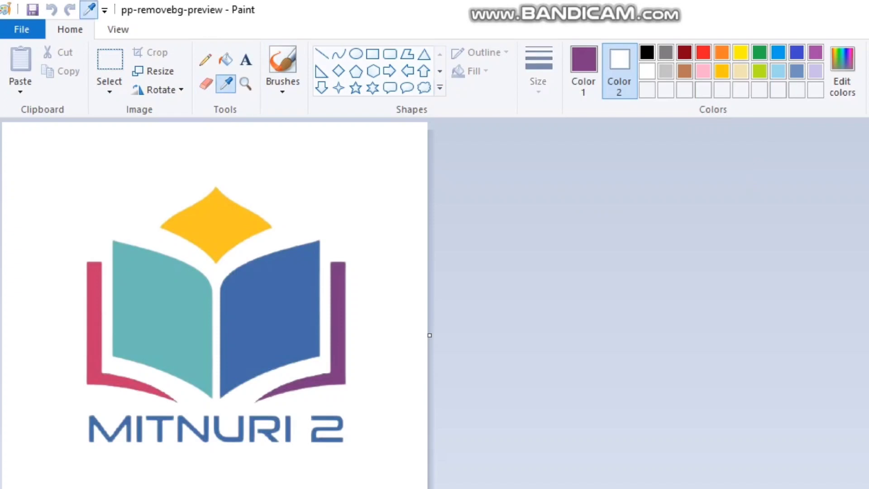
pyautogui.click(216, 207)
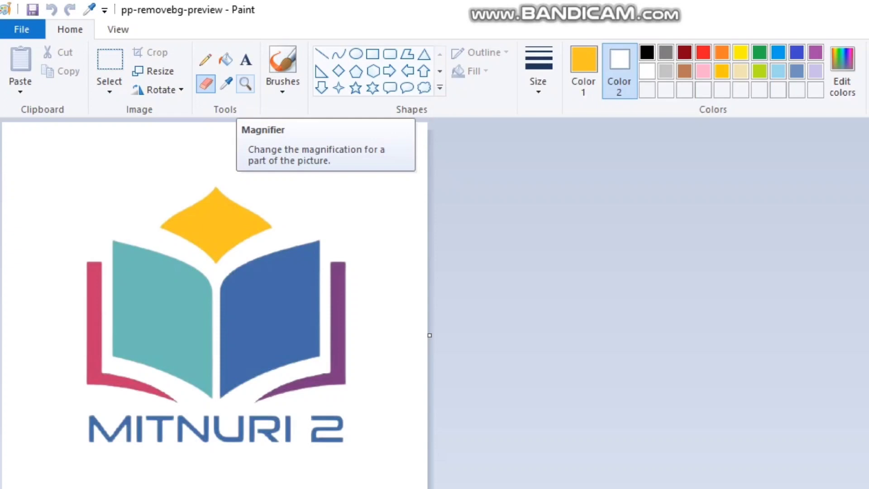
# - Magnify the logo's yellow diamond to 700% with the Magnifier
pyautogui.click(244, 84)
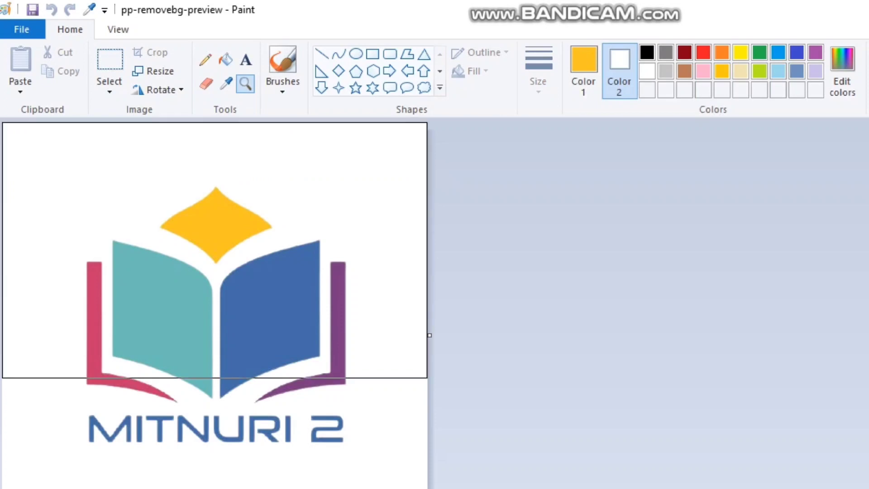
pyautogui.click(215, 249)
pyautogui.click(463, 299)
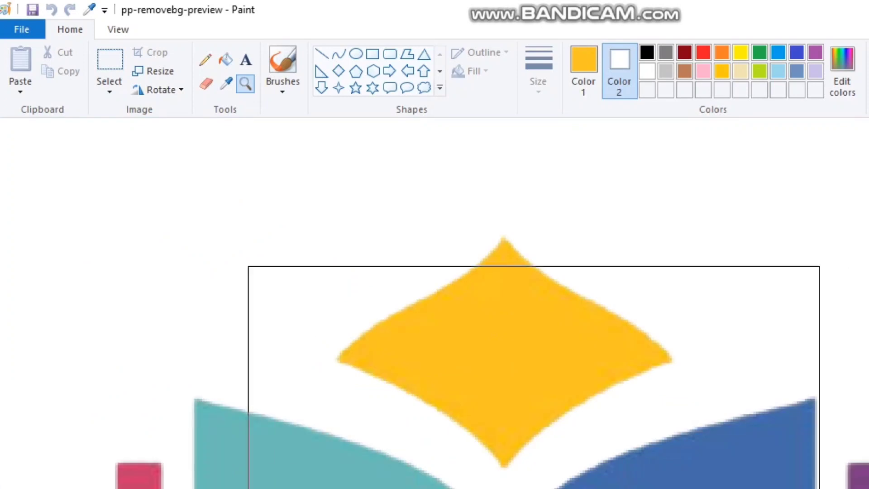
pyautogui.click(541, 363)
pyautogui.click(398, 268)
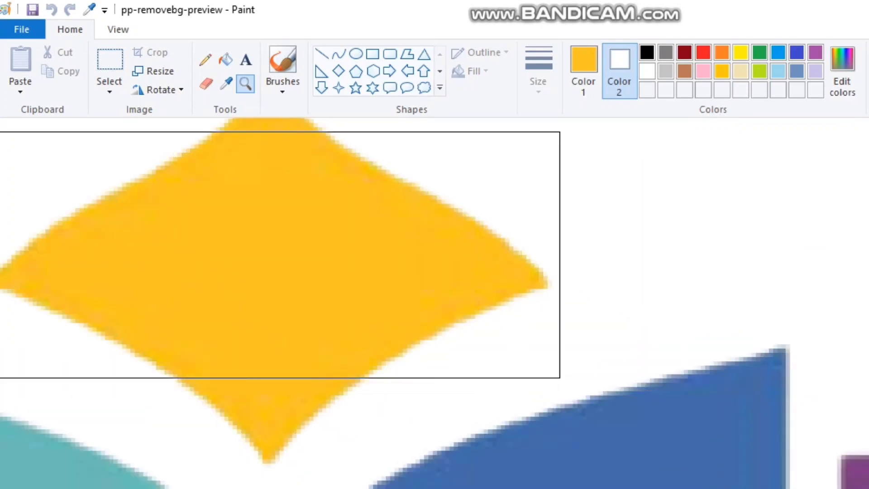
pyautogui.click(279, 255)
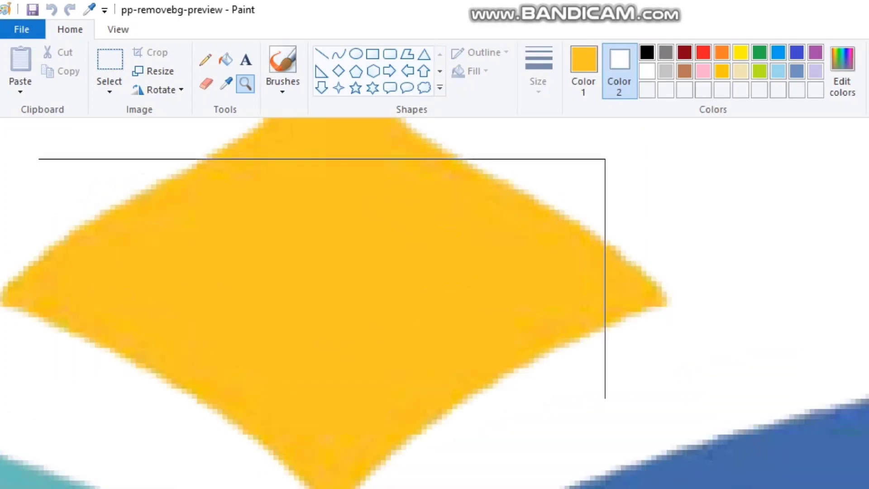
pyautogui.click(346, 307)
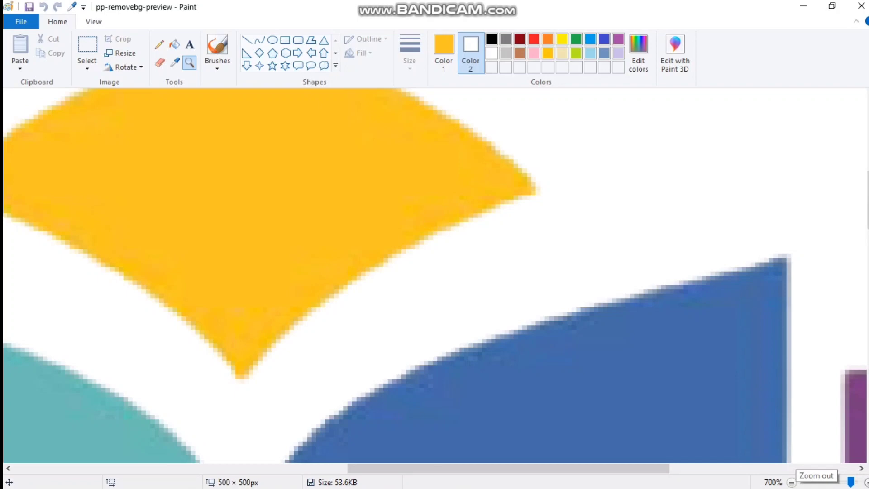
# - Zoom the logo picture back out to 100%
pyautogui.click(791, 483)
pyautogui.click(791, 482)
pyautogui.click(792, 482)
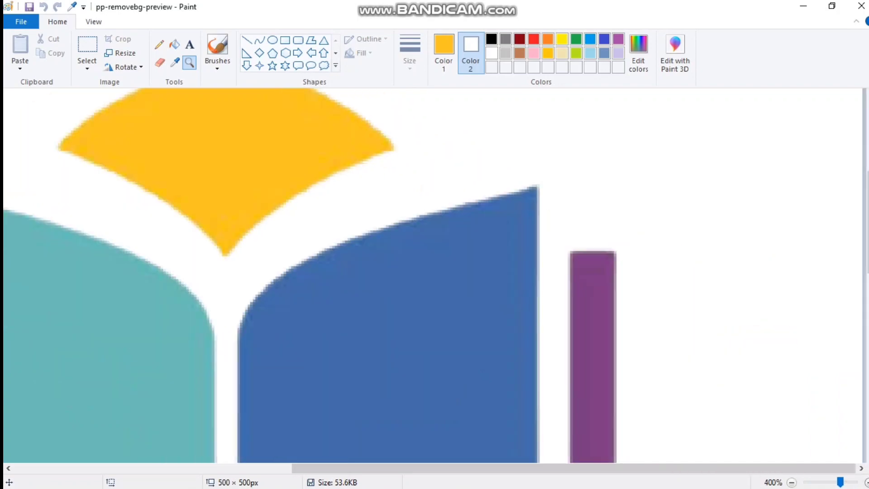
pyautogui.click(791, 482)
pyautogui.click(791, 483)
pyautogui.click(791, 482)
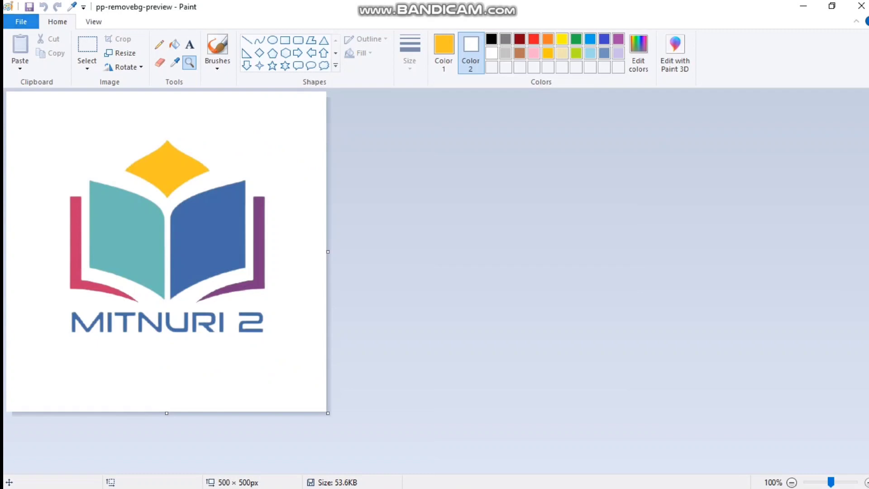
# - Create a new blank picture and draw a black freehand circle near its upper-left corner with the standard Brush
pyautogui.click(21, 21)
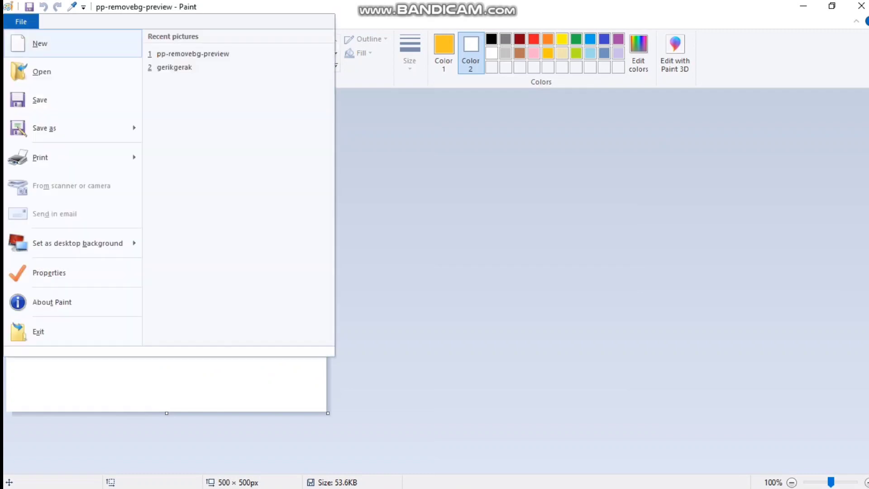
pyautogui.click(40, 43)
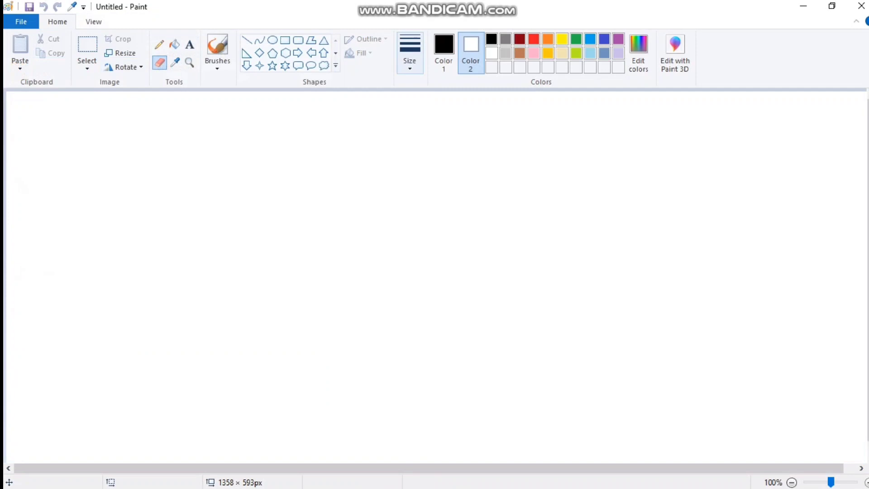
pyautogui.click(217, 66)
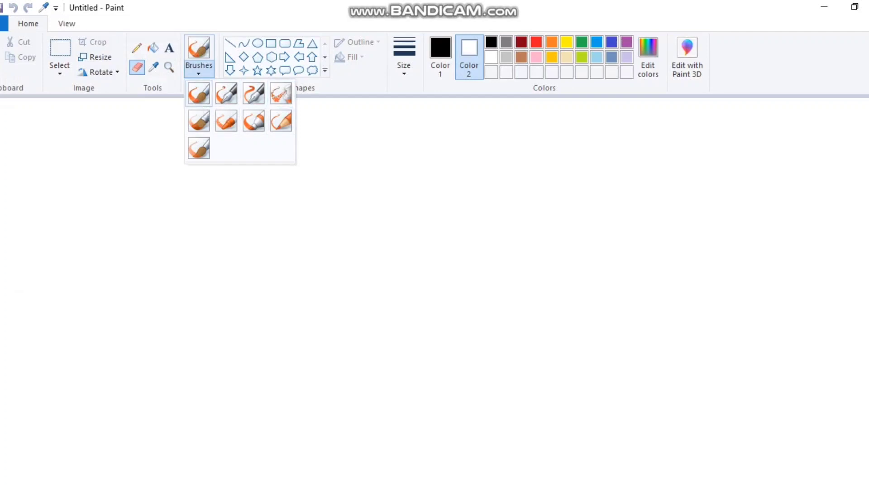
pyautogui.click(199, 120)
pyautogui.moveTo(65, 120)
pyautogui.mouseDown()
pyautogui.moveTo(42, 120)
pyautogui.moveTo(32, 144)
pyautogui.moveTo(70, 176)
pyautogui.moveTo(92, 151)
pyautogui.moveTo(64, 120)
pyautogui.mouseUp()
# - Draw two more freehand circles in a row beside the first, using Calligraphy brush 1 and Calligraphy brush 2
pyautogui.click(199, 70)
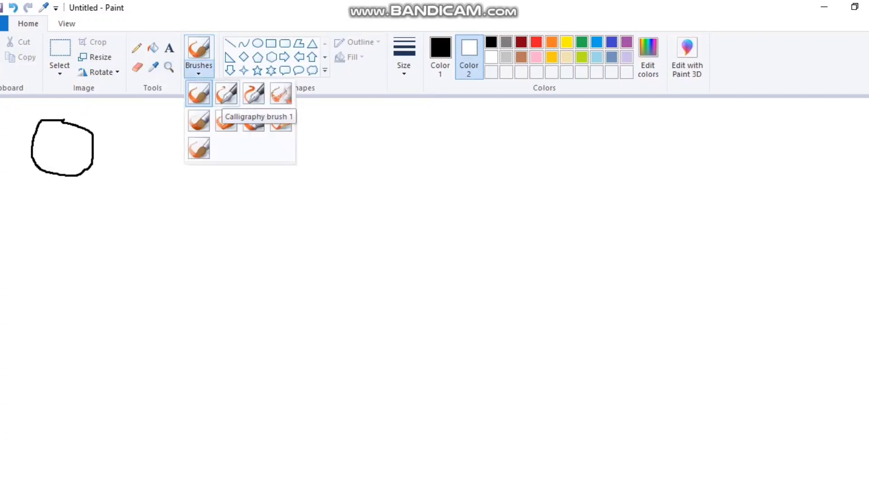
pyautogui.click(226, 93)
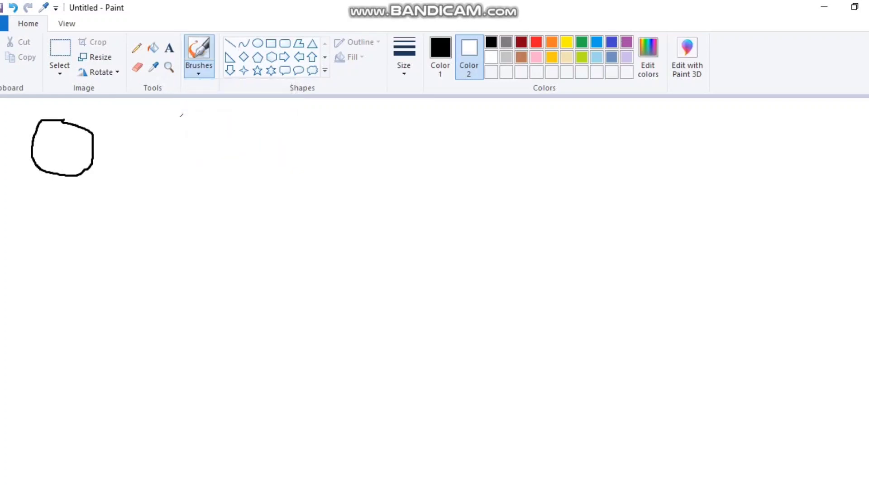
pyautogui.moveTo(182, 124)
pyautogui.mouseDown()
pyautogui.moveTo(144, 146)
pyautogui.moveTo(156, 169)
pyautogui.moveTo(181, 168)
pyautogui.moveTo(193, 156)
pyautogui.moveTo(186, 126)
pyautogui.mouseUp()
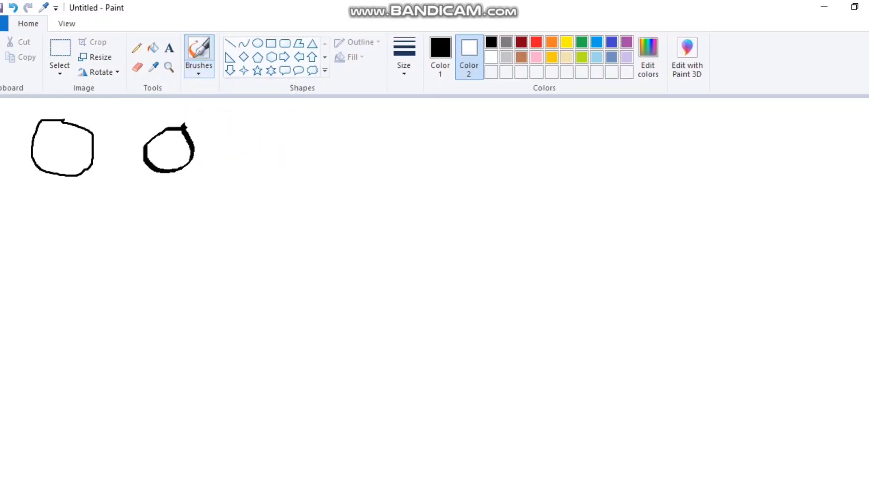
pyautogui.click(198, 71)
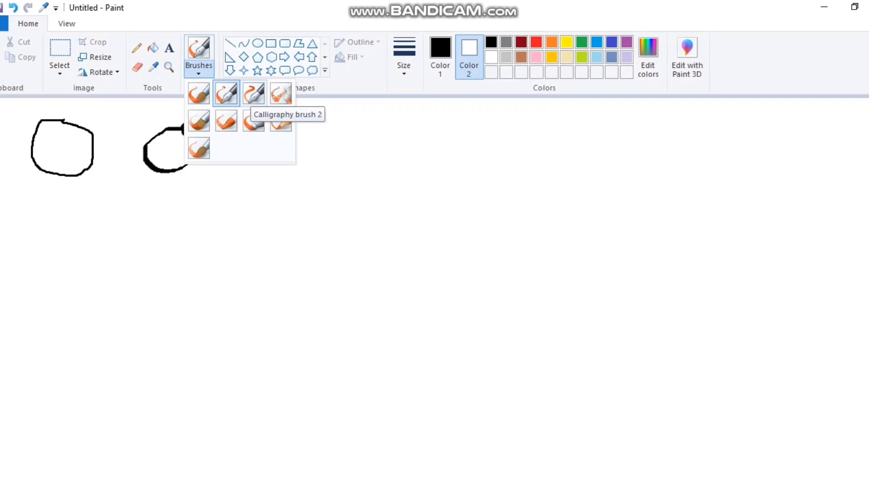
pyautogui.click(254, 94)
pyautogui.moveTo(256, 132)
pyautogui.mouseDown()
pyautogui.moveTo(217, 144)
pyautogui.moveTo(263, 168)
pyautogui.moveTo(251, 133)
pyautogui.mouseUp()
# - Continue the row with one freehand circle drawn with the Airbrush and one with the Oil brush
pyautogui.click(199, 70)
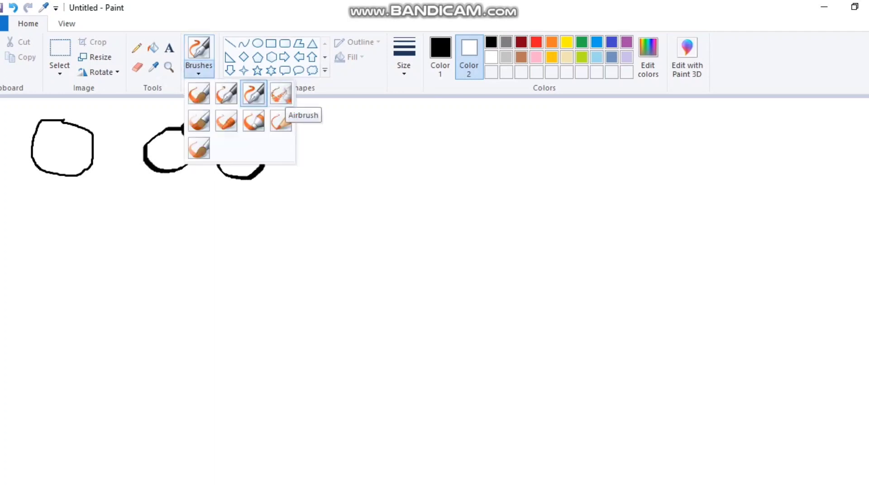
pyautogui.click(280, 94)
pyautogui.moveTo(330, 120)
pyautogui.mouseDown()
pyautogui.moveTo(295, 127)
pyautogui.moveTo(290, 163)
pyautogui.moveTo(328, 178)
pyautogui.moveTo(317, 132)
pyautogui.mouseUp()
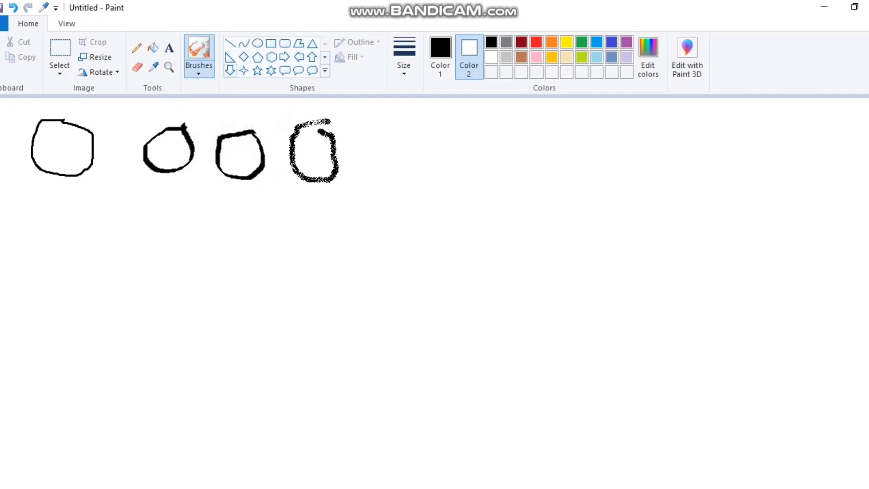
pyautogui.click(198, 70)
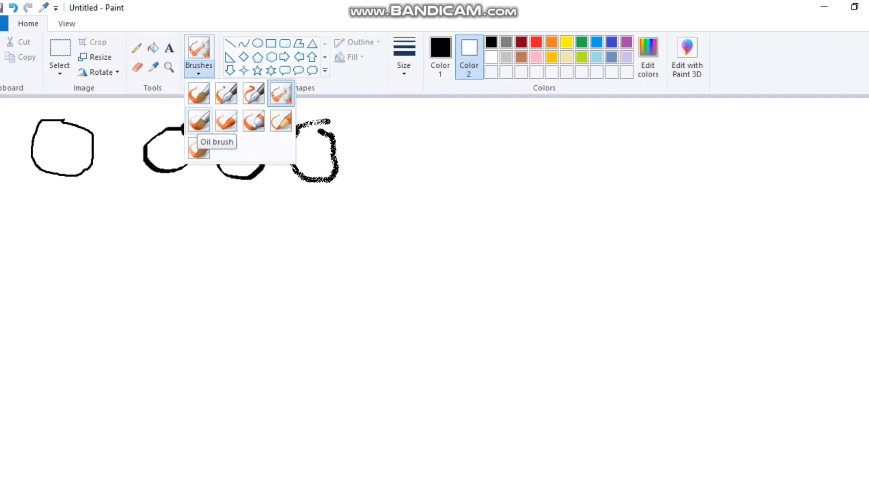
pyautogui.click(198, 121)
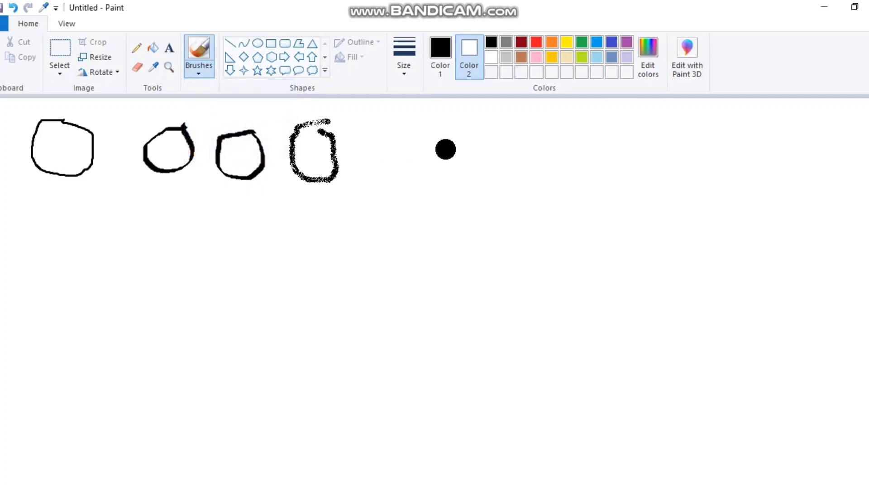
pyautogui.moveTo(394, 130)
pyautogui.mouseDown()
pyautogui.moveTo(373, 182)
pyautogui.moveTo(398, 183)
pyautogui.moveTo(416, 170)
pyautogui.moveTo(401, 125)
pyautogui.mouseUp()
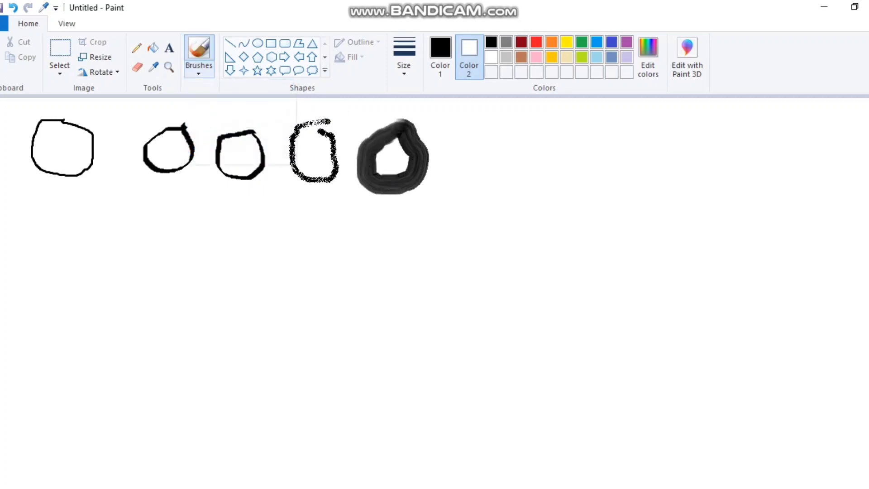
# - Add a freehand circle with the Crayon and another with the Marker at the end of the row
pyautogui.click(199, 68)
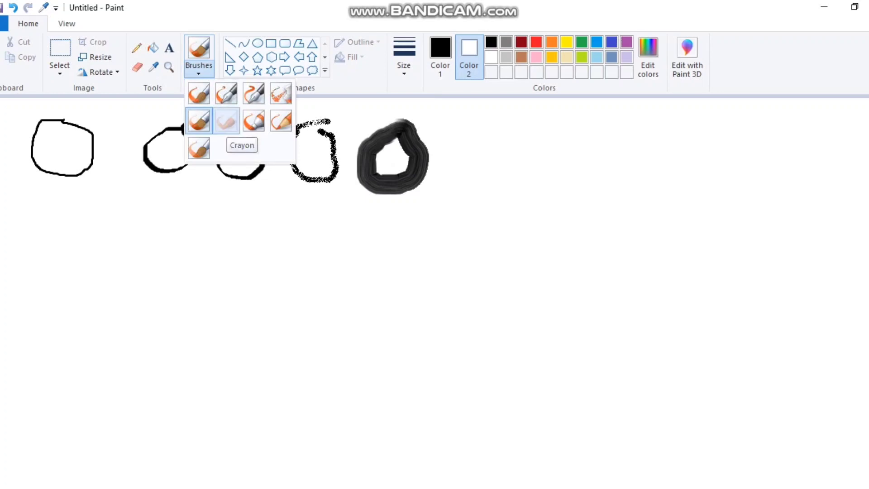
pyautogui.click(226, 120)
pyautogui.moveTo(477, 135)
pyautogui.mouseDown()
pyautogui.moveTo(452, 171)
pyautogui.moveTo(486, 188)
pyautogui.moveTo(512, 162)
pyautogui.moveTo(502, 139)
pyautogui.moveTo(462, 129)
pyautogui.mouseUp()
pyautogui.click(198, 69)
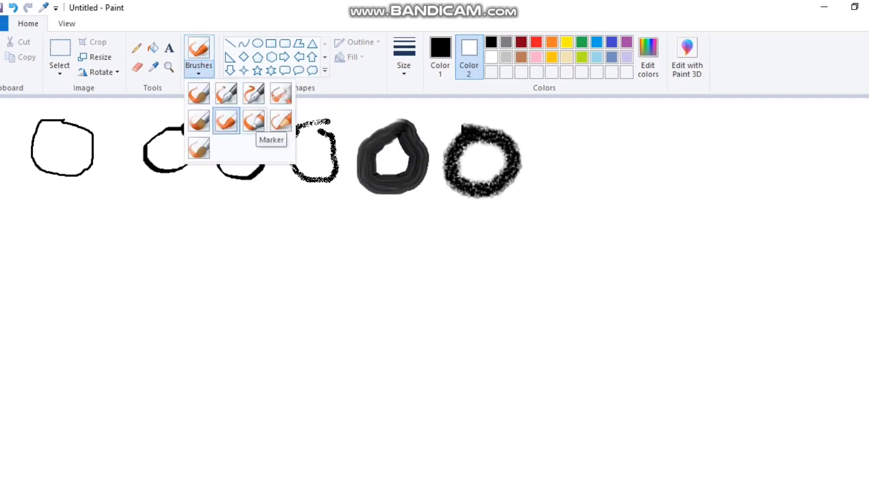
pyautogui.click(253, 121)
pyautogui.moveTo(580, 133)
pyautogui.mouseDown()
pyautogui.moveTo(545, 171)
pyautogui.moveTo(554, 192)
pyautogui.moveTo(597, 189)
pyautogui.moveTo(600, 136)
pyautogui.moveTo(577, 132)
pyautogui.mouseUp()
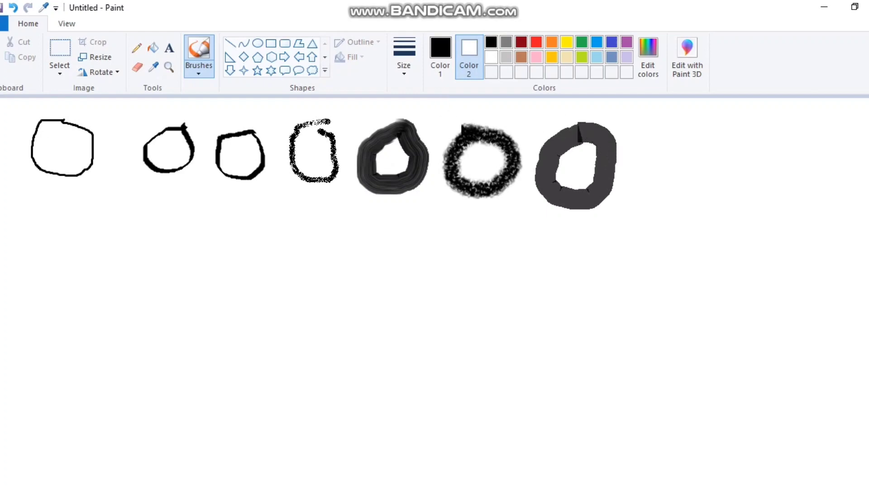
# - Extend the row with one freehand circle drawn with the Natural pencil and another with the Watercolor brush
pyautogui.click(198, 68)
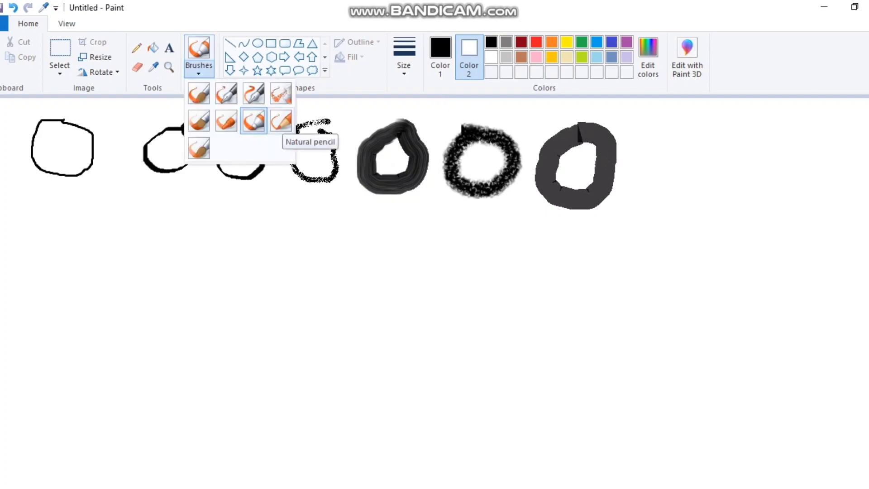
pyautogui.click(281, 120)
pyautogui.moveTo(680, 131)
pyautogui.mouseDown()
pyautogui.moveTo(644, 156)
pyautogui.moveTo(650, 181)
pyautogui.moveTo(695, 180)
pyautogui.moveTo(694, 149)
pyautogui.moveTo(678, 131)
pyautogui.mouseUp()
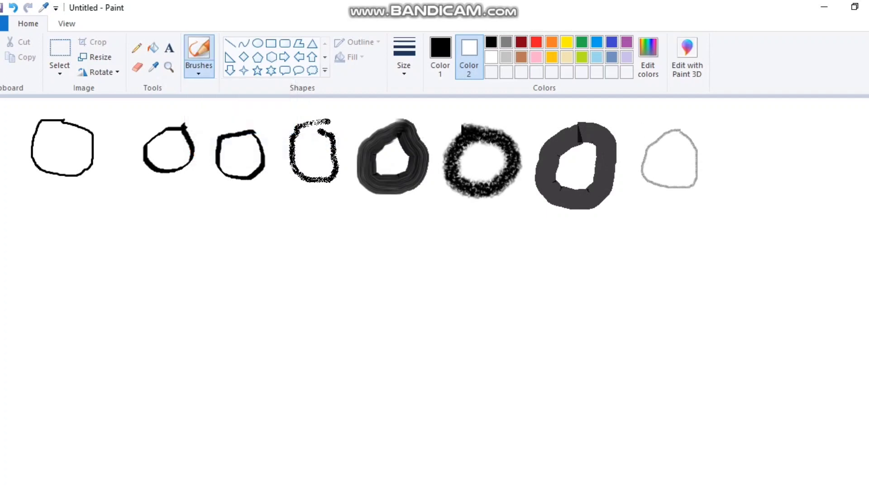
pyautogui.click(199, 68)
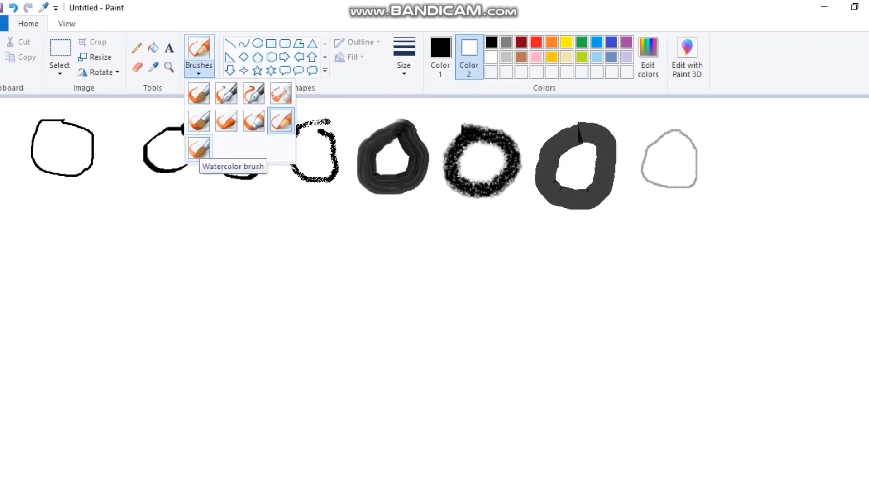
pyautogui.click(199, 148)
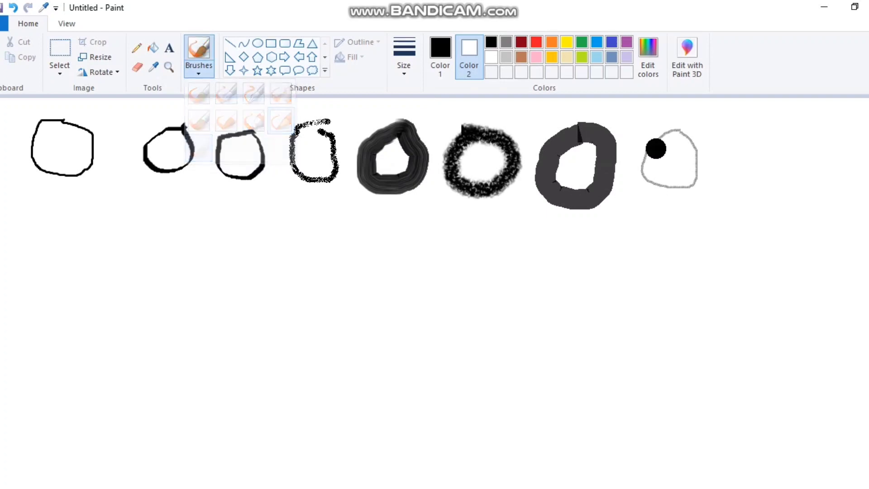
pyautogui.moveTo(810, 132)
pyautogui.mouseDown()
pyautogui.moveTo(768, 139)
pyautogui.moveTo(742, 156)
pyautogui.moveTo(748, 170)
pyautogui.moveTo(776, 180)
pyautogui.moveTo(805, 177)
pyautogui.moveTo(814, 162)
pyautogui.moveTo(791, 136)
pyautogui.mouseUp()
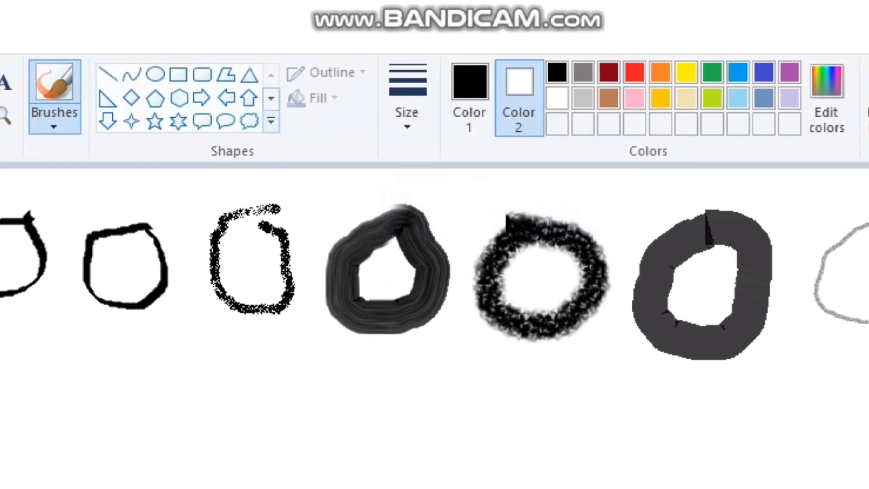
pyautogui.click(270, 121)
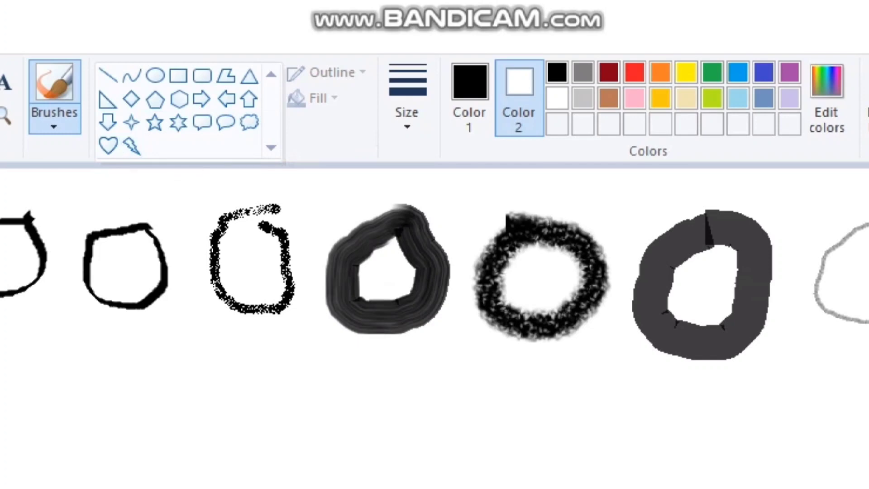
pyautogui.click(407, 97)
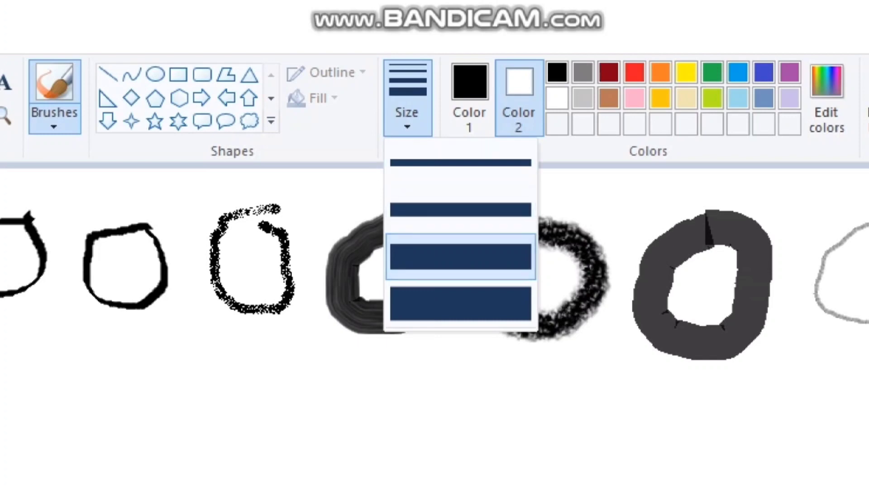
pyautogui.press('Escape')
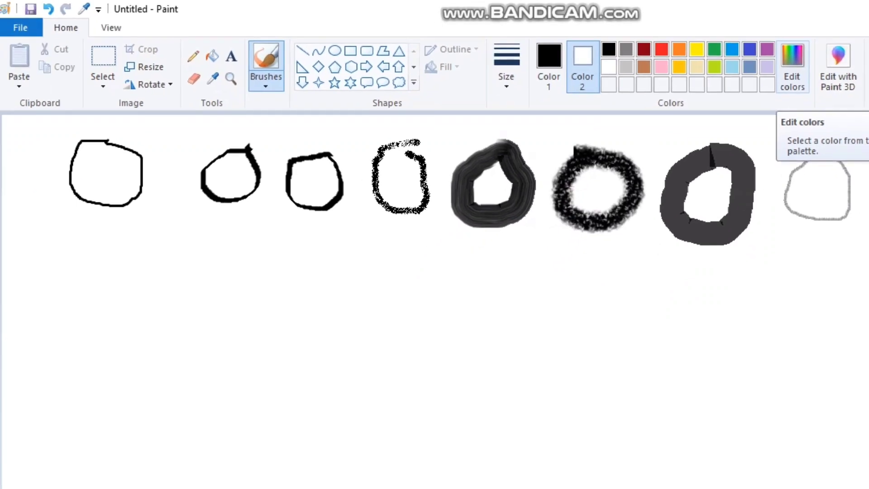
# - Set Color 2 to a custom yellow-green with Red 189, Green 225 and Blue 64, and choose the second-thickest brush size
pyautogui.click(792, 63)
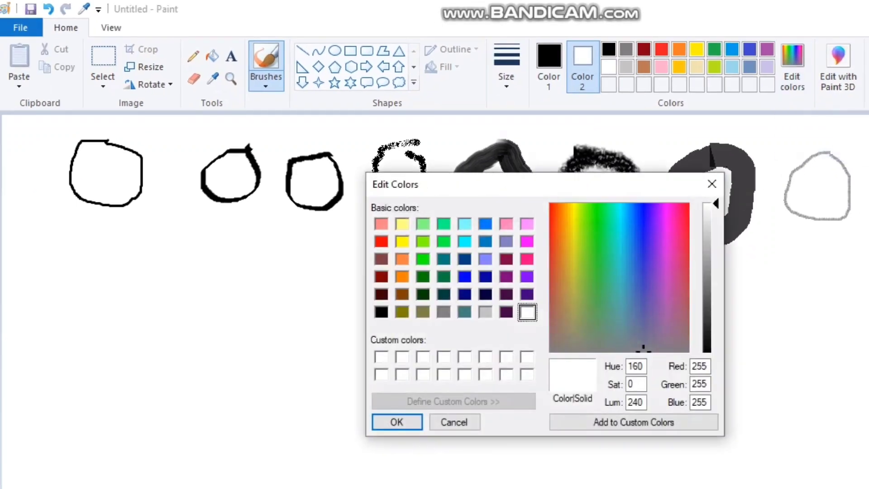
pyautogui.moveTo(707, 204); pyautogui.dragTo(706, 267)
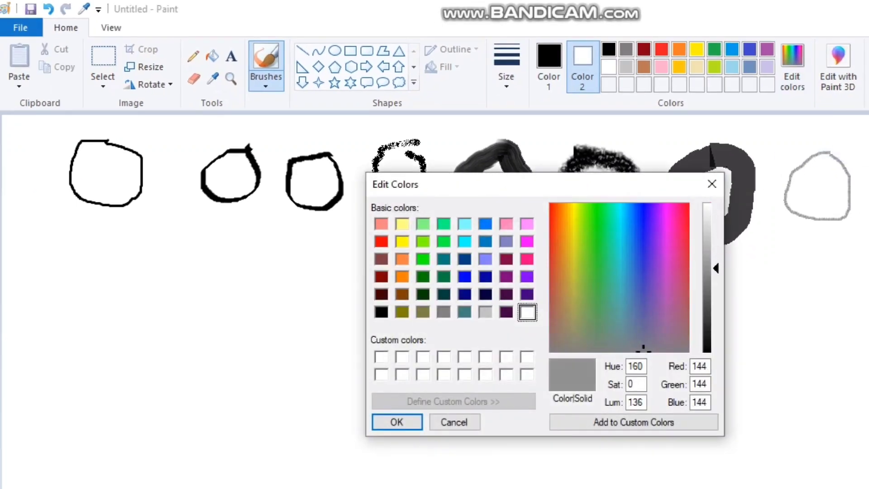
pyautogui.moveTo(642, 349); pyautogui.dragTo(579, 244)
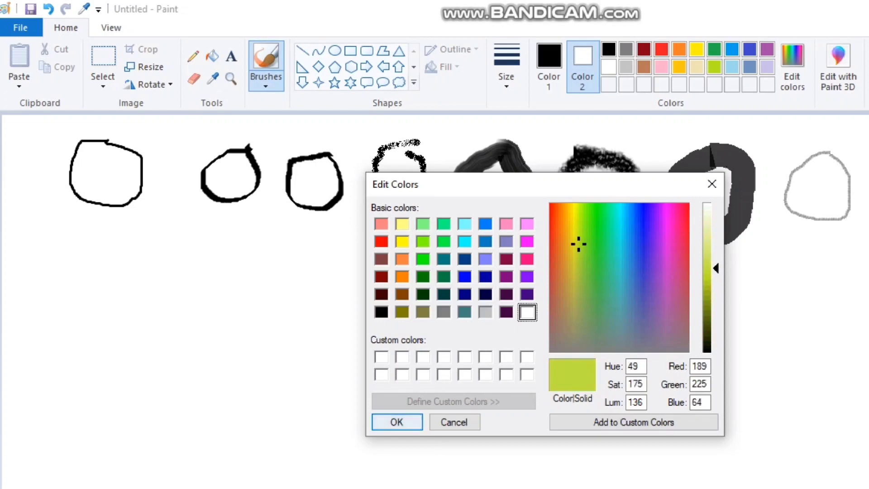
pyautogui.click(396, 422)
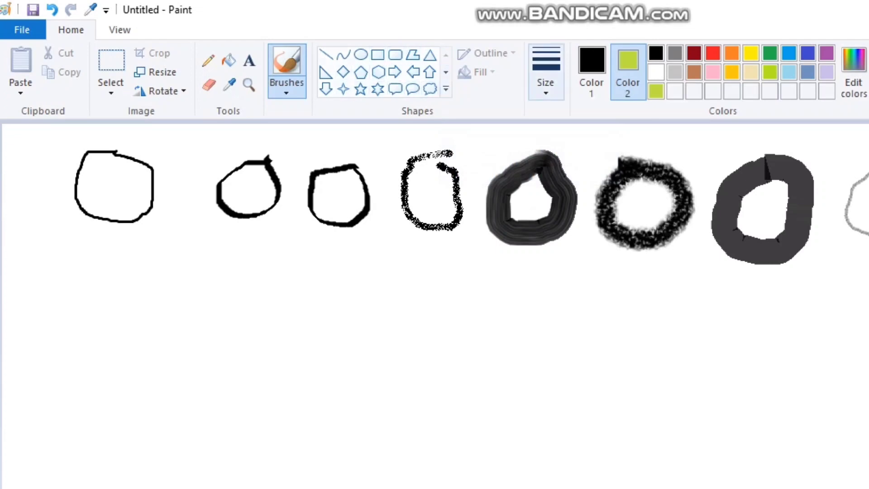
pyautogui.click(546, 74)
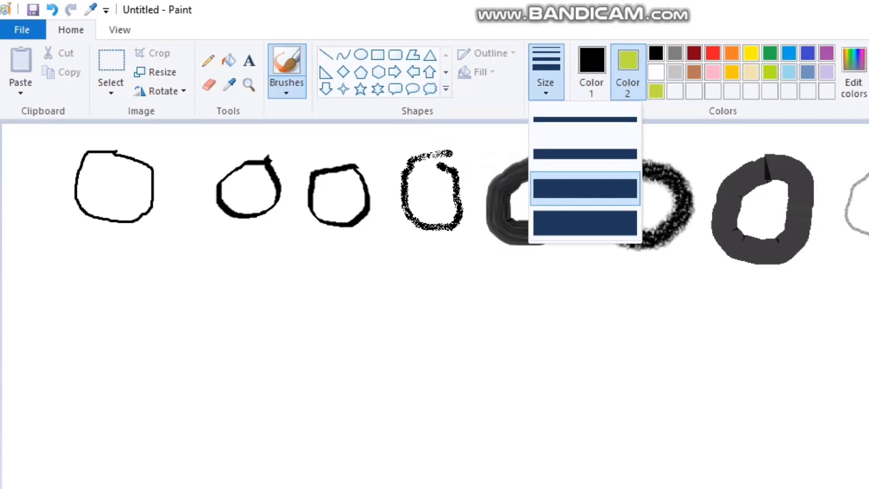
pyautogui.click(584, 188)
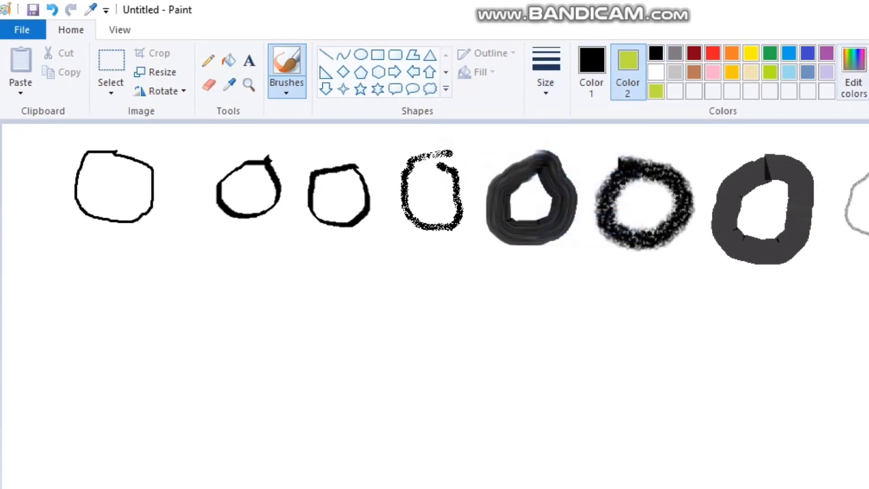